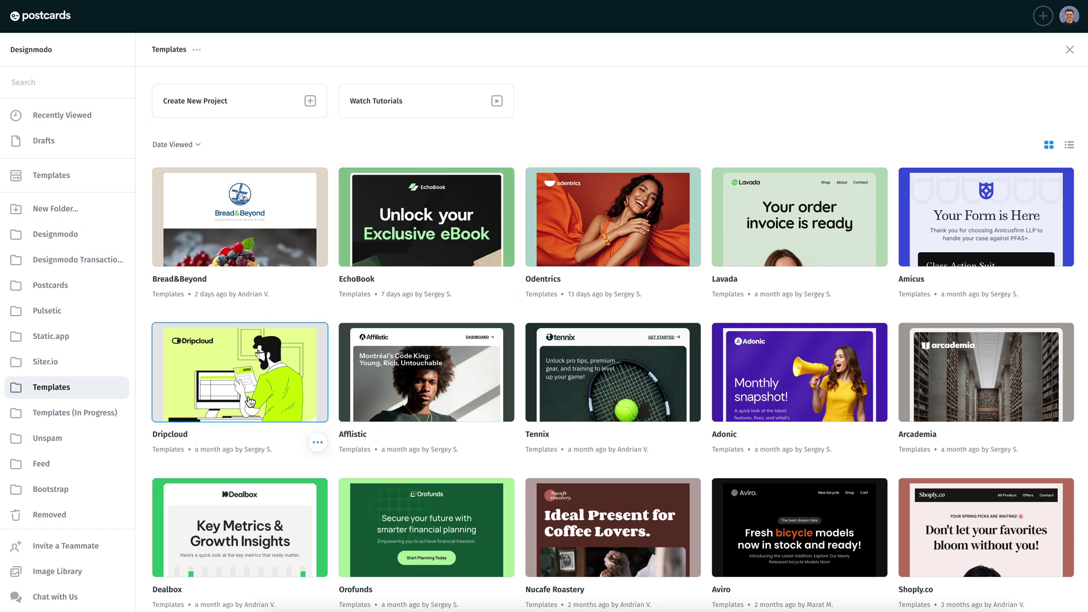
- In the image library, view the Date Added sort options and the All Media type filters
{"action": "left_click", "coordinate": [94, 576]}
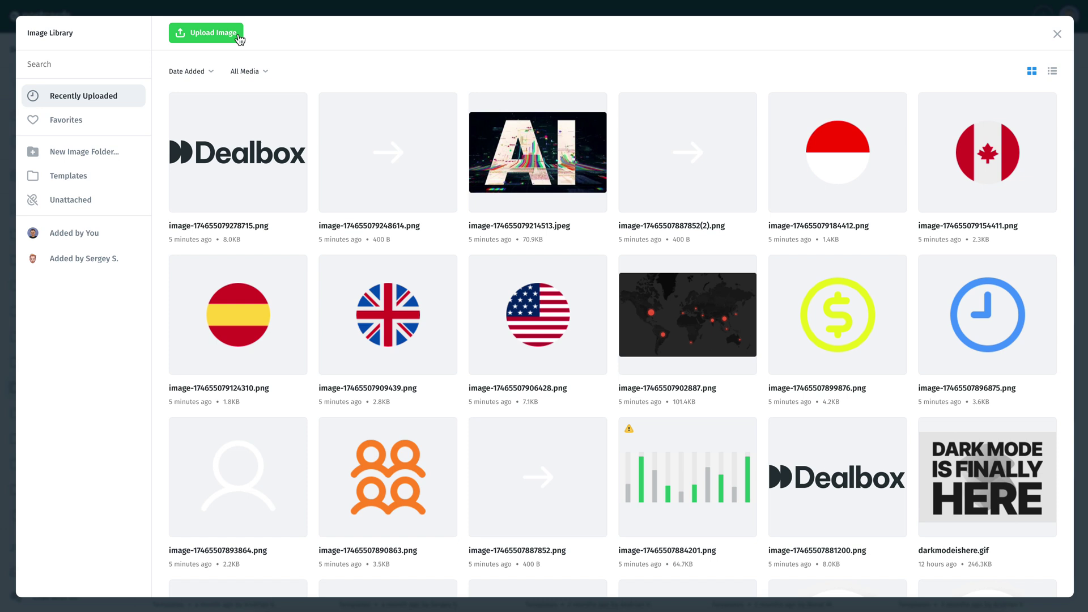
{"action": "left_click", "coordinate": [214, 73]}
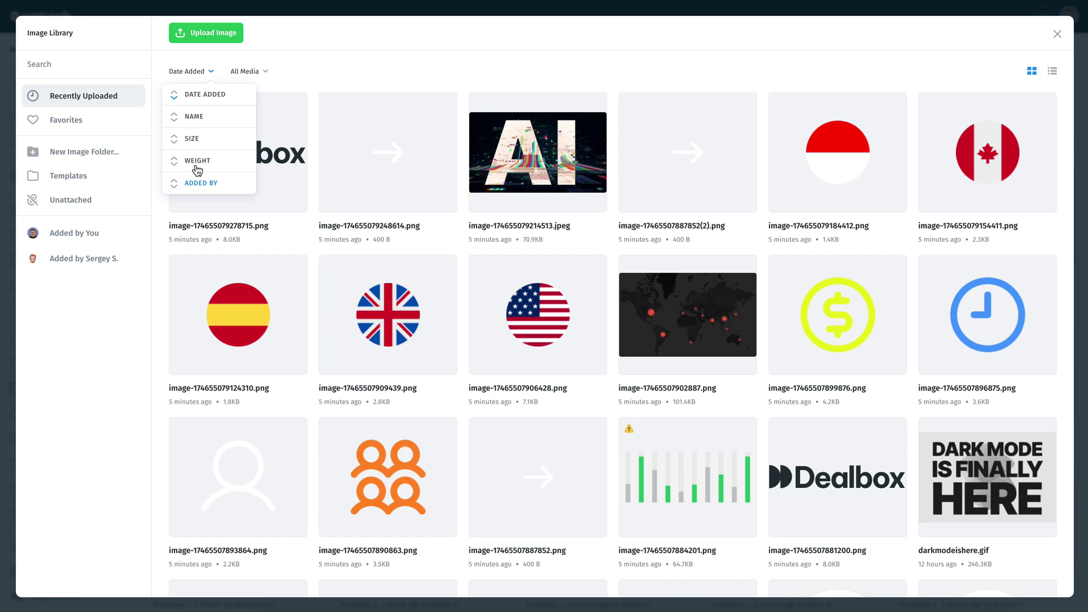
{"action": "left_click", "coordinate": [247, 72]}
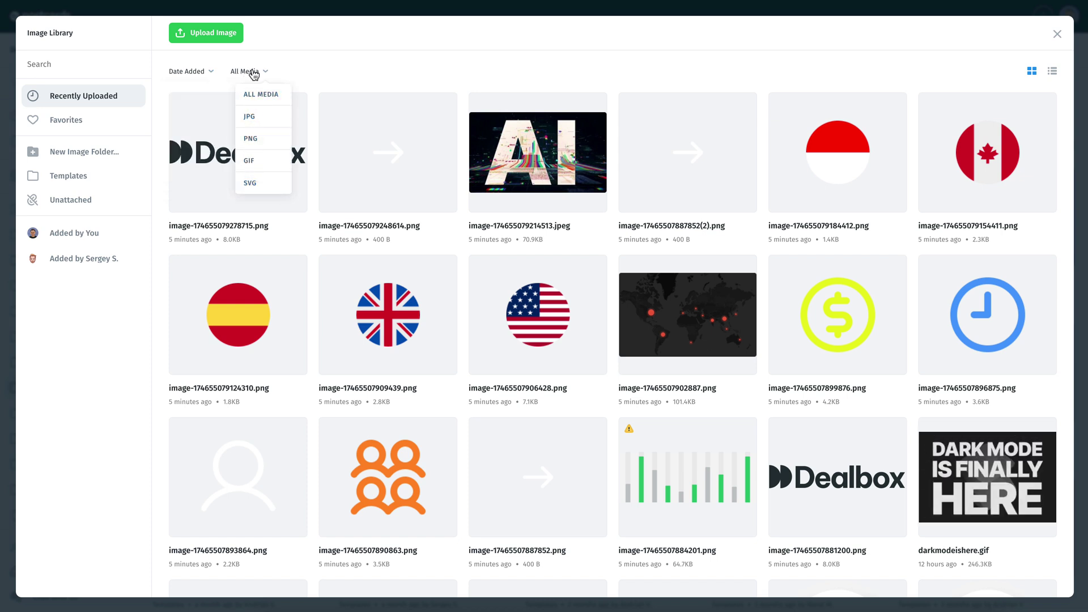
- Favourite the Dealbox logo image, check it under Favorites, and add folder 'My new template'
{"action": "left_click", "coordinate": [84, 122]}
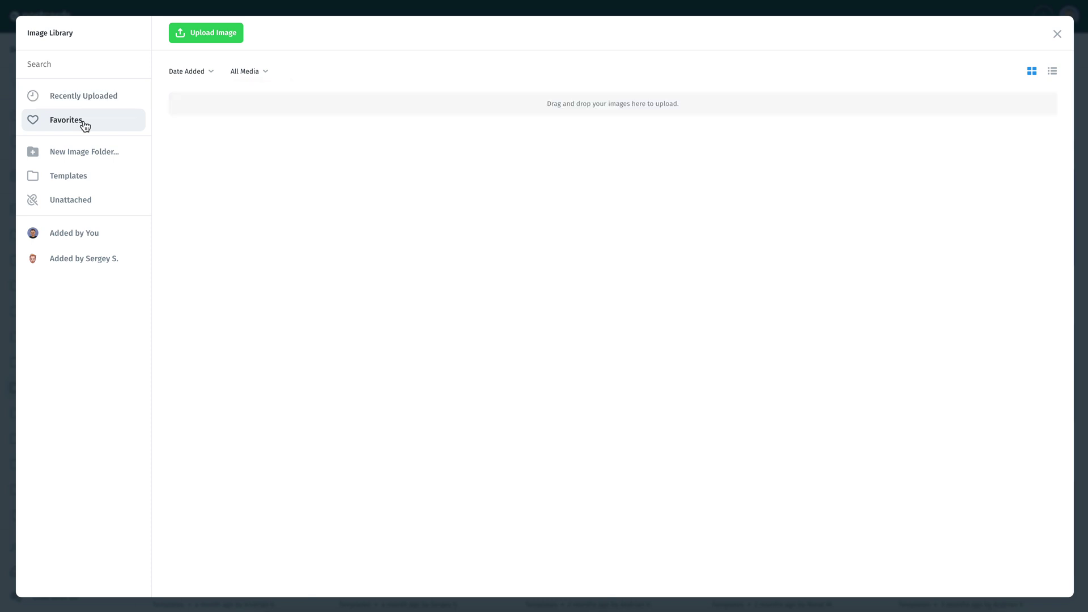
{"action": "left_click", "coordinate": [121, 105]}
{"action": "left_click", "coordinate": [298, 233]}
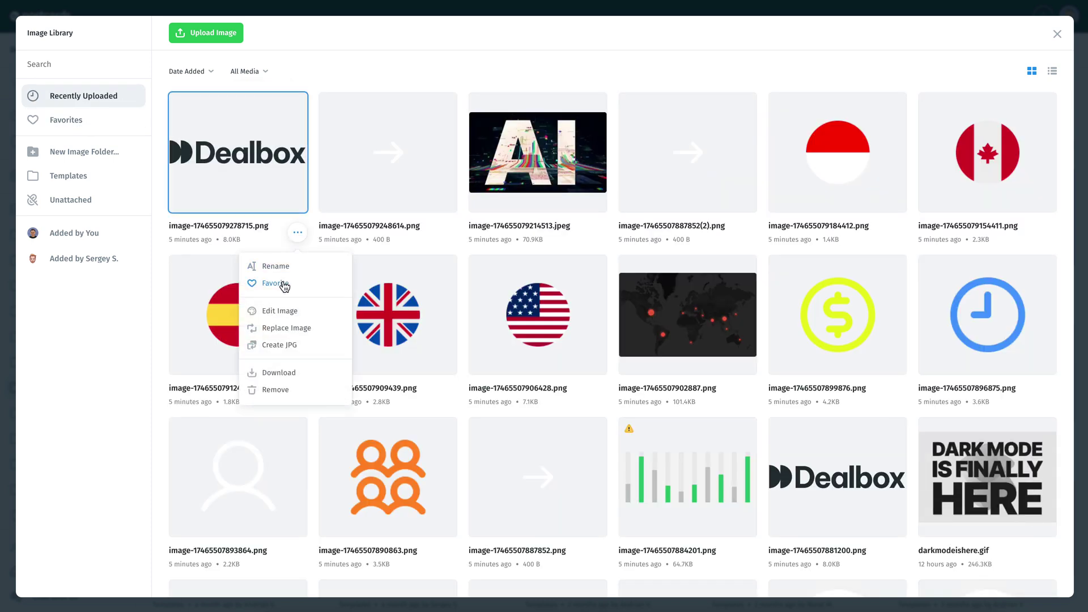
{"action": "left_click", "coordinate": [257, 287]}
{"action": "left_click", "coordinate": [138, 126]}
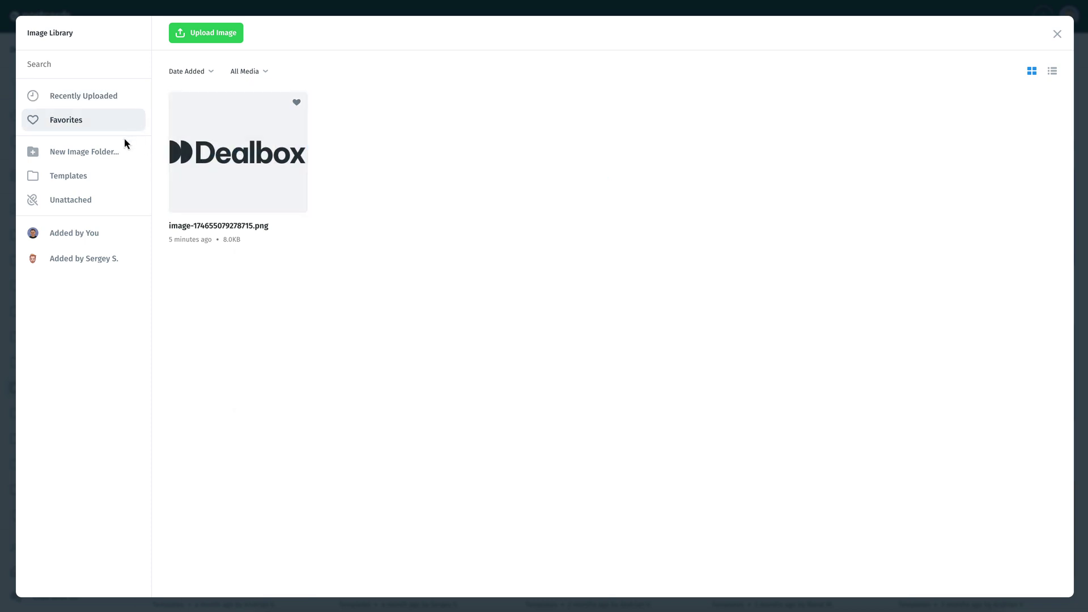
{"action": "left_click", "coordinate": [117, 155]}
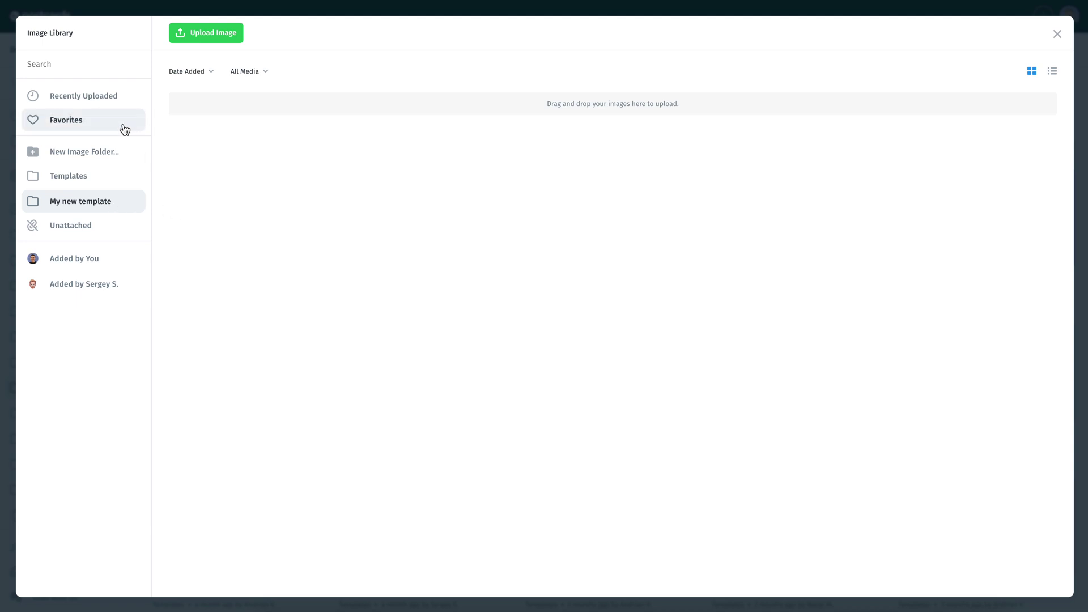
- File the Dealbox logo and the first two rows of recent images into My new template
{"action": "left_click", "coordinate": [121, 103]}
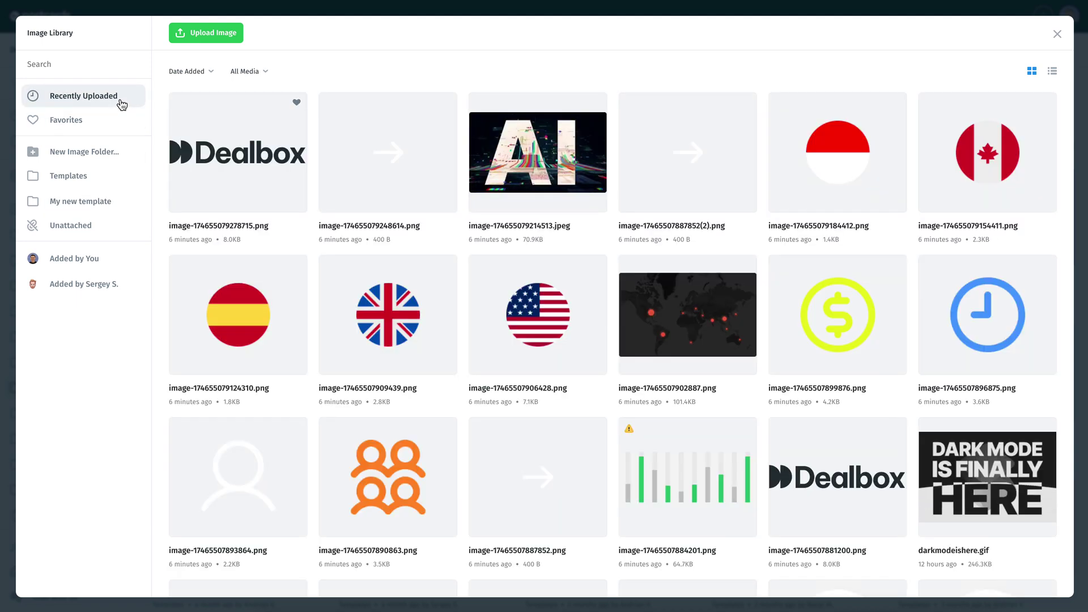
{"action": "left_click_drag", "start_coordinate": [260, 178], "coordinate": [121, 202]}
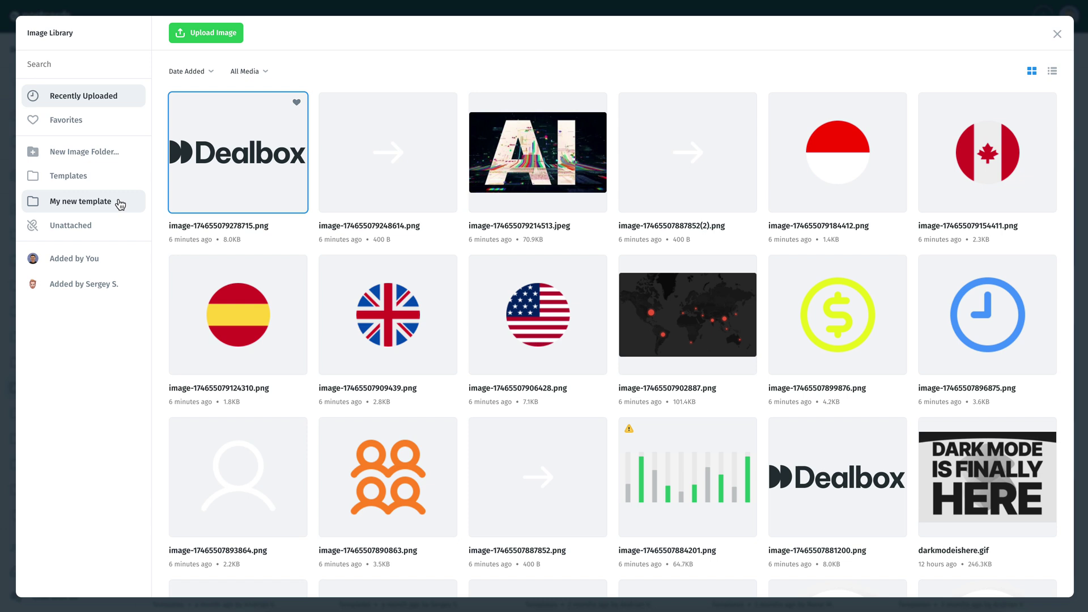
{"action": "left_click_drag", "start_coordinate": [317, 99], "coordinate": [935, 195]}
{"action": "left_click_drag", "start_coordinate": [369, 206], "coordinate": [118, 208]}
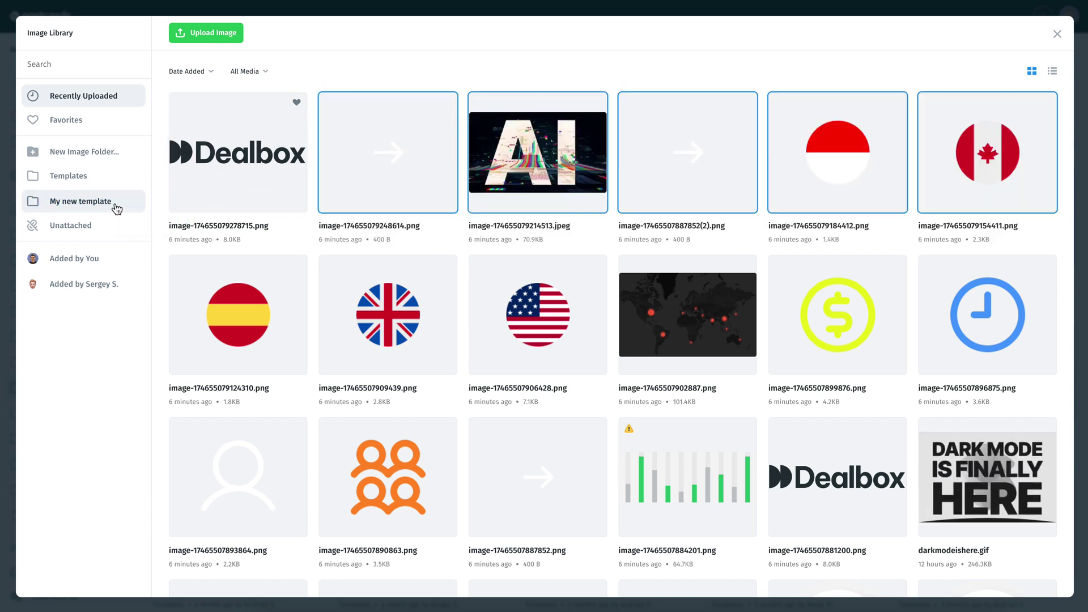
{"action": "left_click_drag", "start_coordinate": [162, 262], "coordinate": [934, 320]}
{"action": "left_click_drag", "start_coordinate": [538, 317], "coordinate": [107, 206]}
- Sort unattached images by weight and remove the heaviest one
{"action": "left_click", "coordinate": [85, 226]}
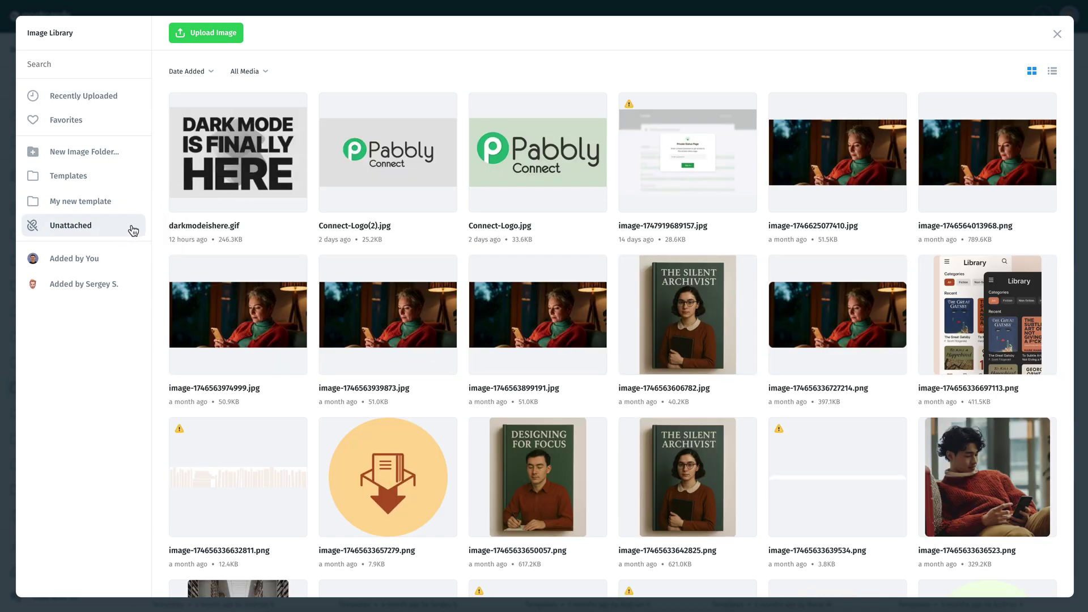
{"action": "left_click", "coordinate": [210, 72]}
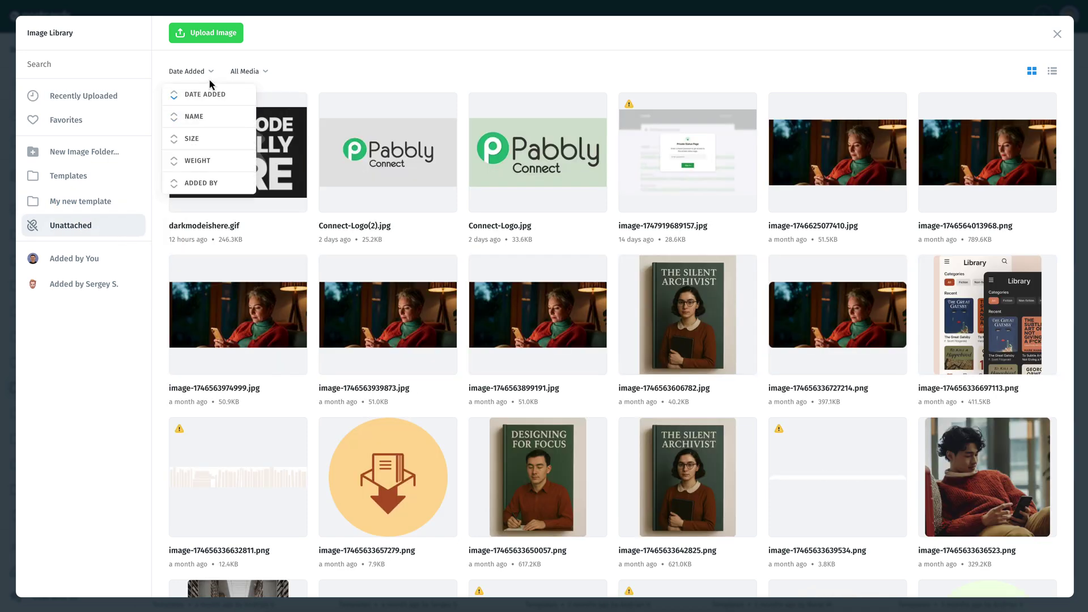
{"action": "left_click", "coordinate": [203, 164]}
{"action": "left_click", "coordinate": [298, 233]}
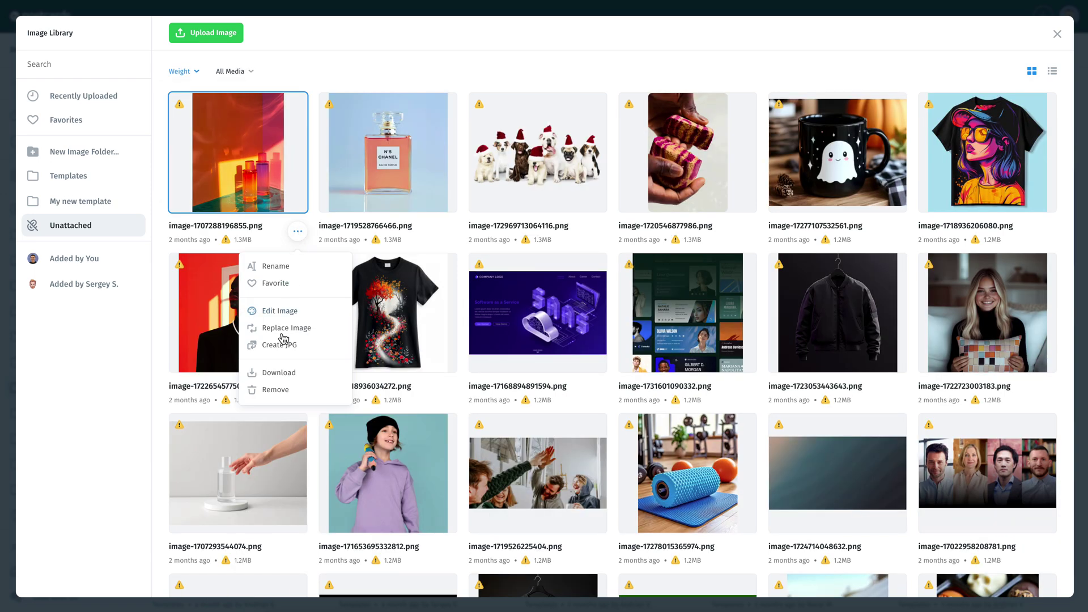
{"action": "left_click", "coordinate": [275, 390]}
{"action": "left_click", "coordinate": [573, 341]}
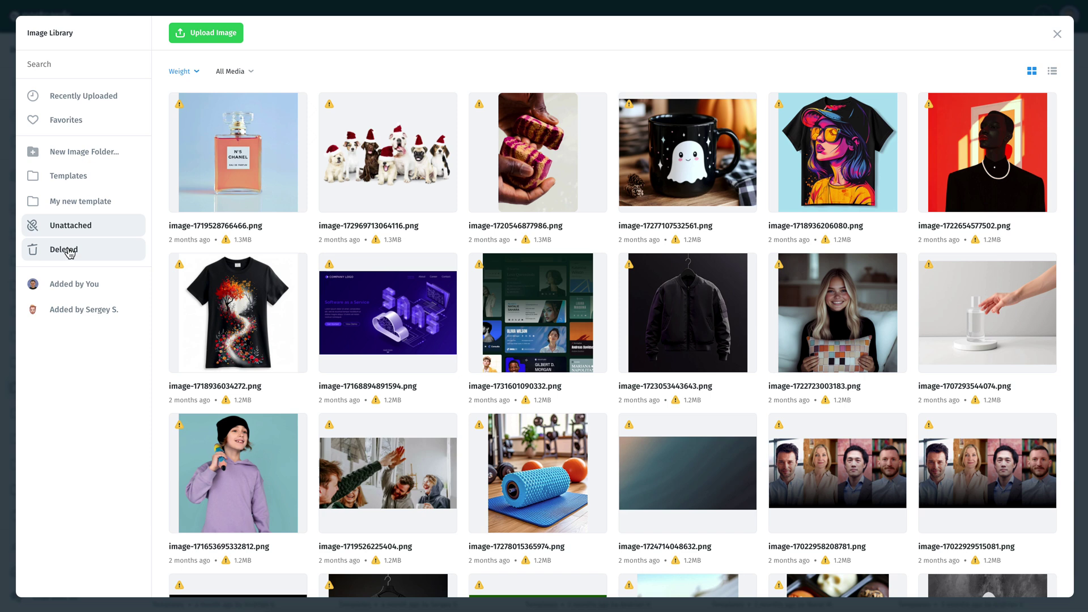
- Permanently remove all images in the Deleted section
{"action": "left_click", "coordinate": [106, 255]}
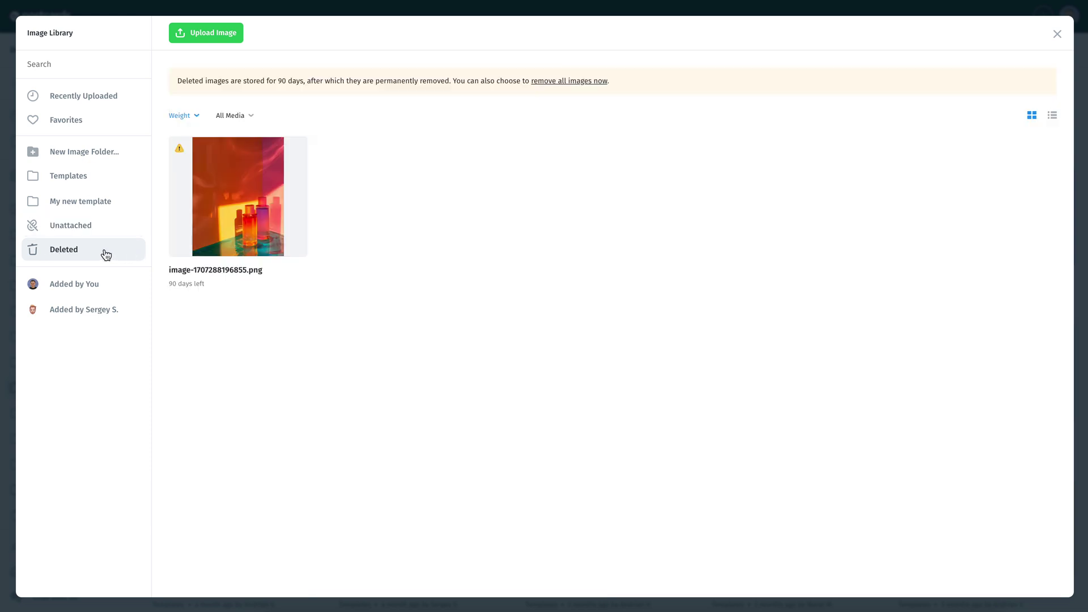
{"action": "left_click", "coordinate": [581, 84]}
{"action": "left_click", "coordinate": [573, 338]}
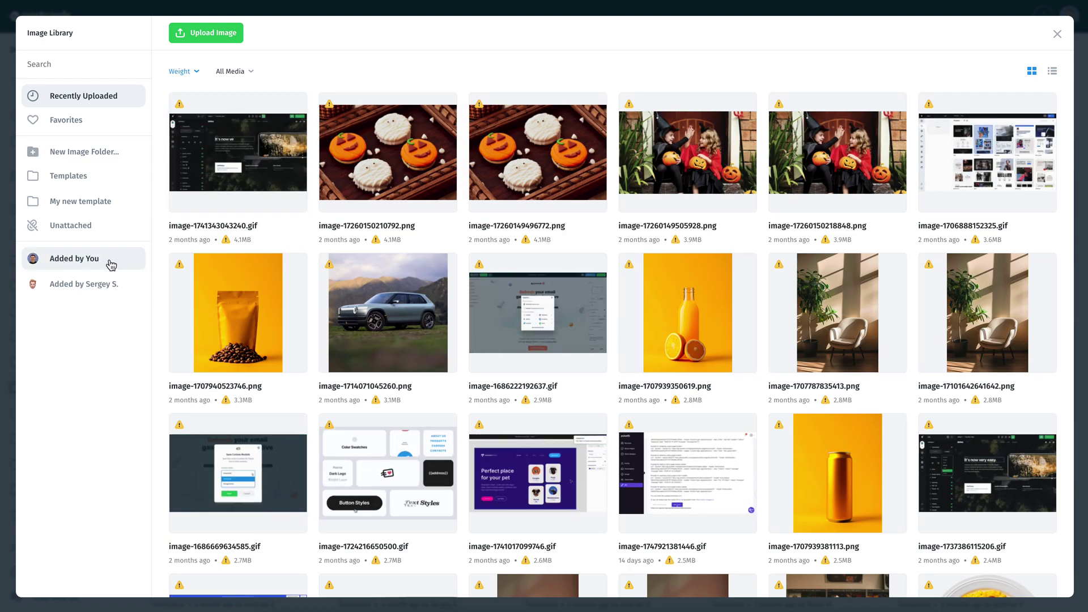
- Browse the Added by You and teammate images, then open the first teammate image's options
{"action": "left_click", "coordinate": [111, 262]}
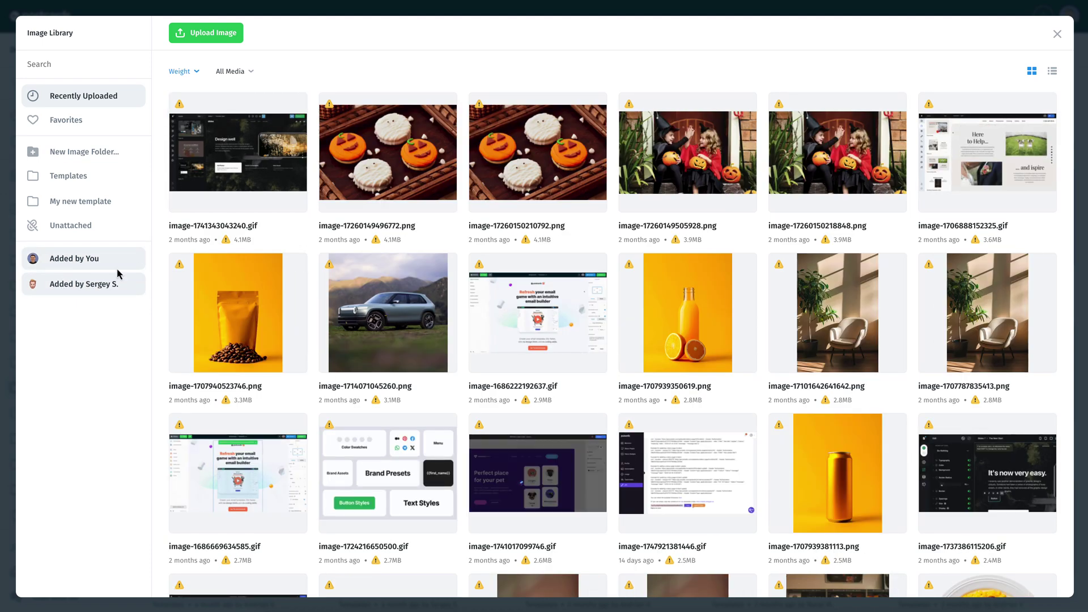
{"action": "left_click", "coordinate": [111, 283]}
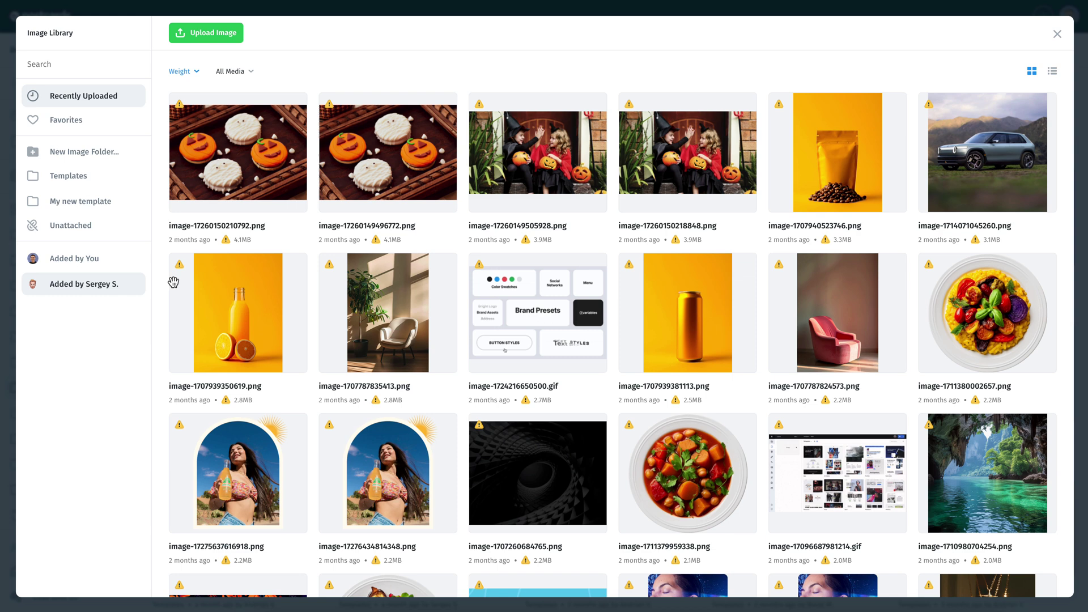
{"action": "left_click", "coordinate": [297, 234]}
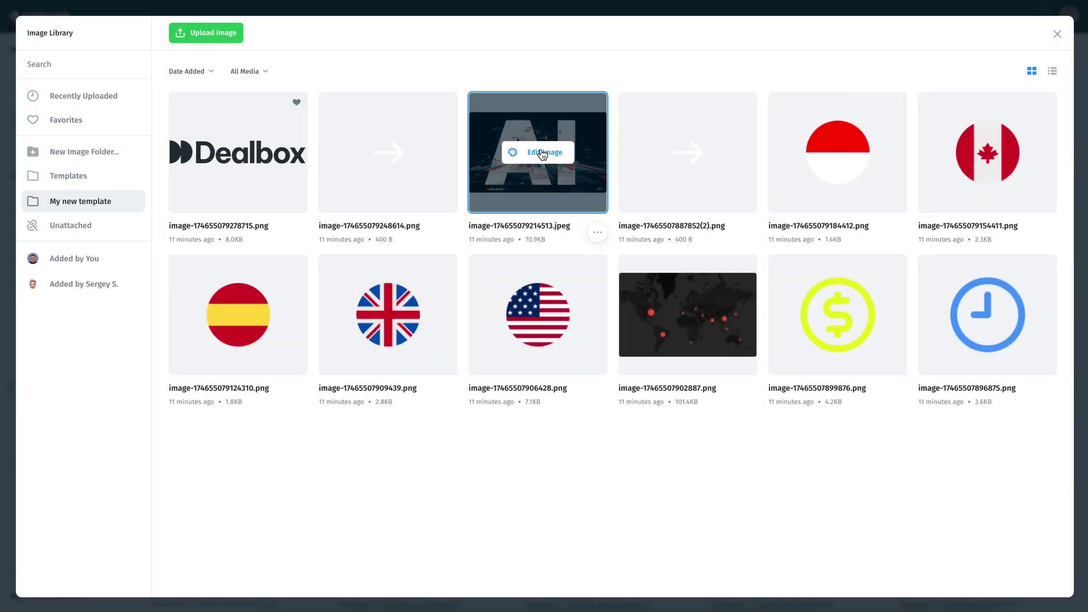
- Open the AI image in the editor and trim its crop edges slightly inward to 920 x 539 px
{"action": "left_click", "coordinate": [547, 154]}
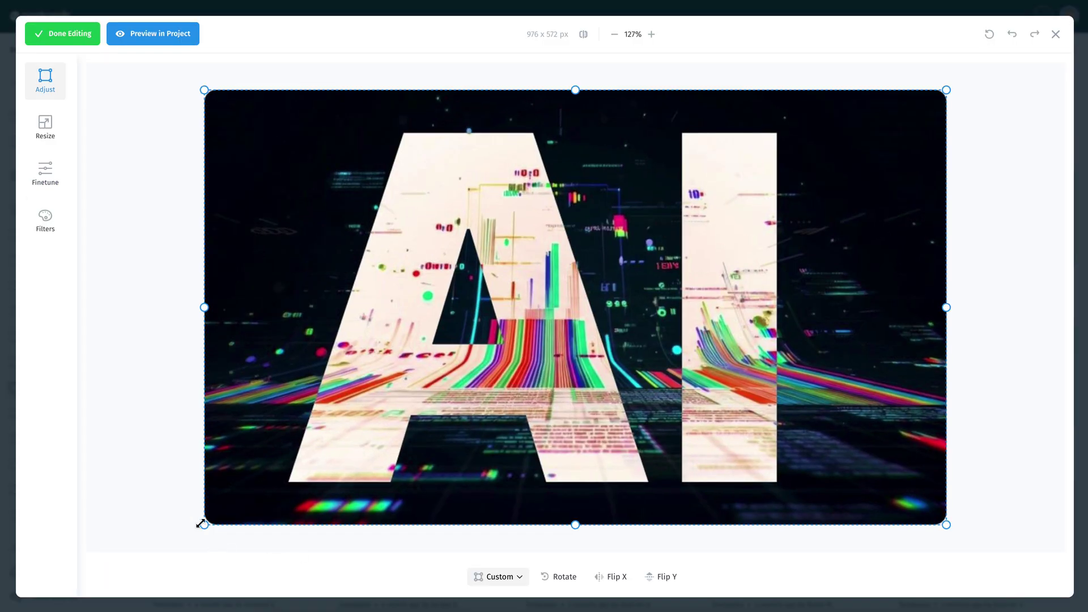
{"action": "left_click_drag", "start_coordinate": [204, 525], "coordinate": [215, 518]}
{"action": "left_click_drag", "start_coordinate": [946, 91], "coordinate": [914, 103]}
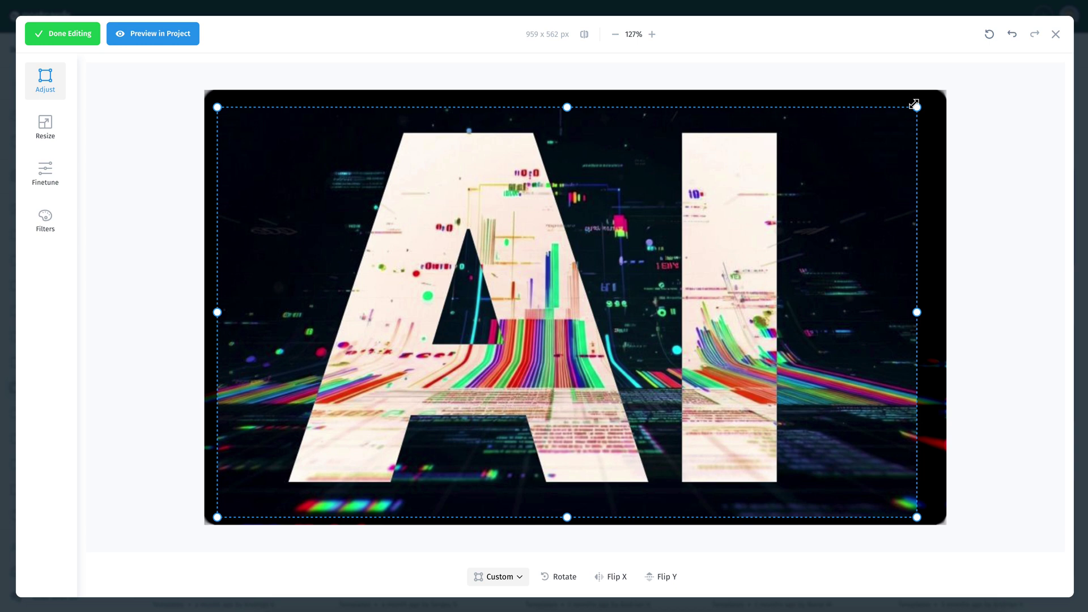
{"action": "left_click", "coordinate": [519, 577]}
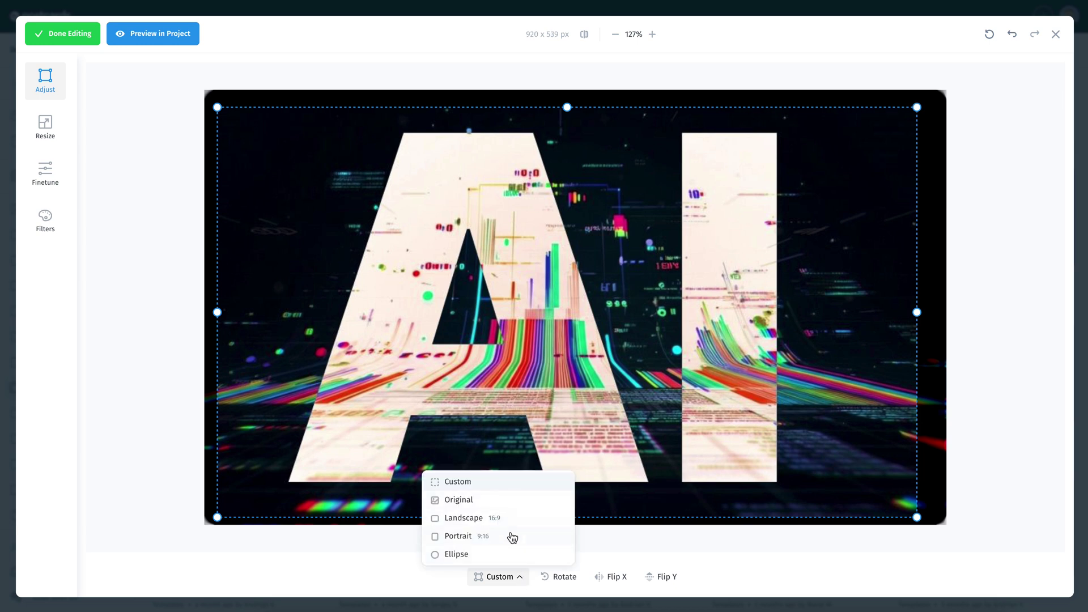
{"action": "left_click", "coordinate": [592, 554]}
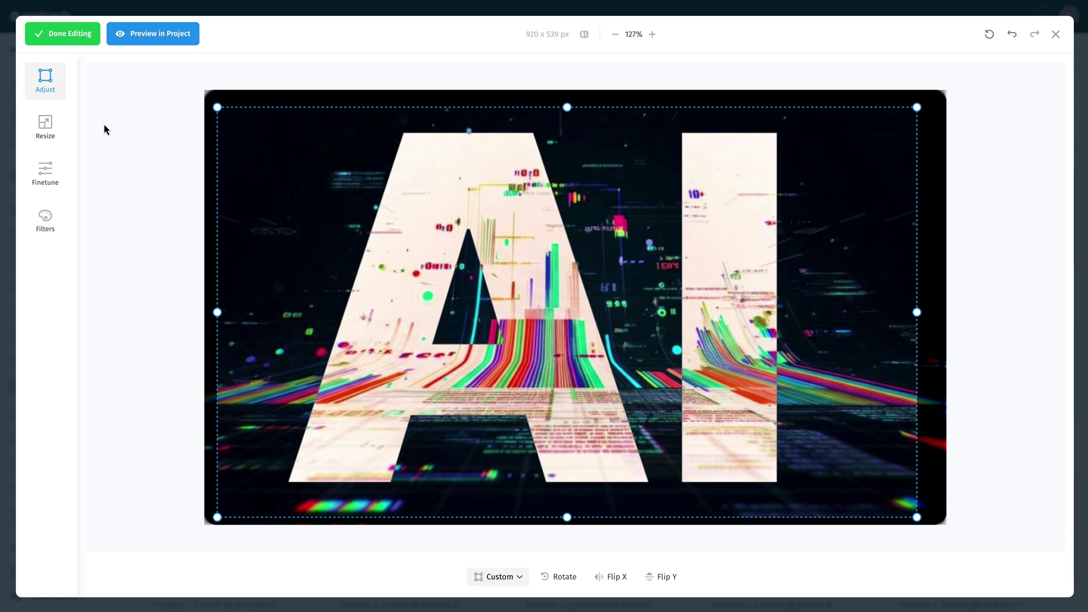
- Resize the image to 600 px wide (600 x 352) and view it at actual size
{"action": "left_click", "coordinate": [54, 132]}
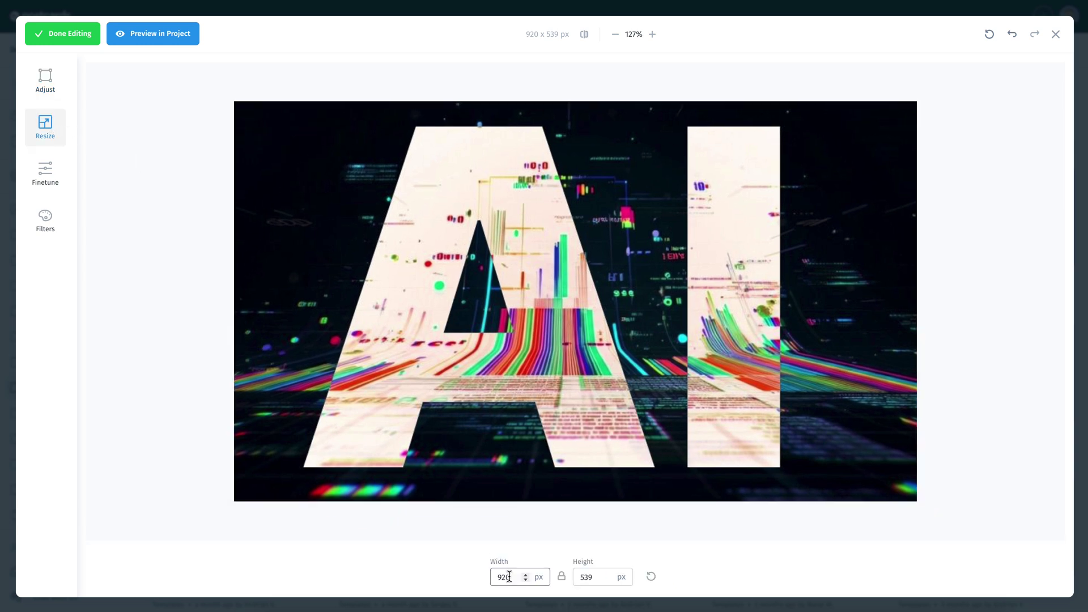
{"action": "double_click", "coordinate": [509, 576]}
{"action": "type", "text": "600"}
{"action": "key", "text": "Return"}
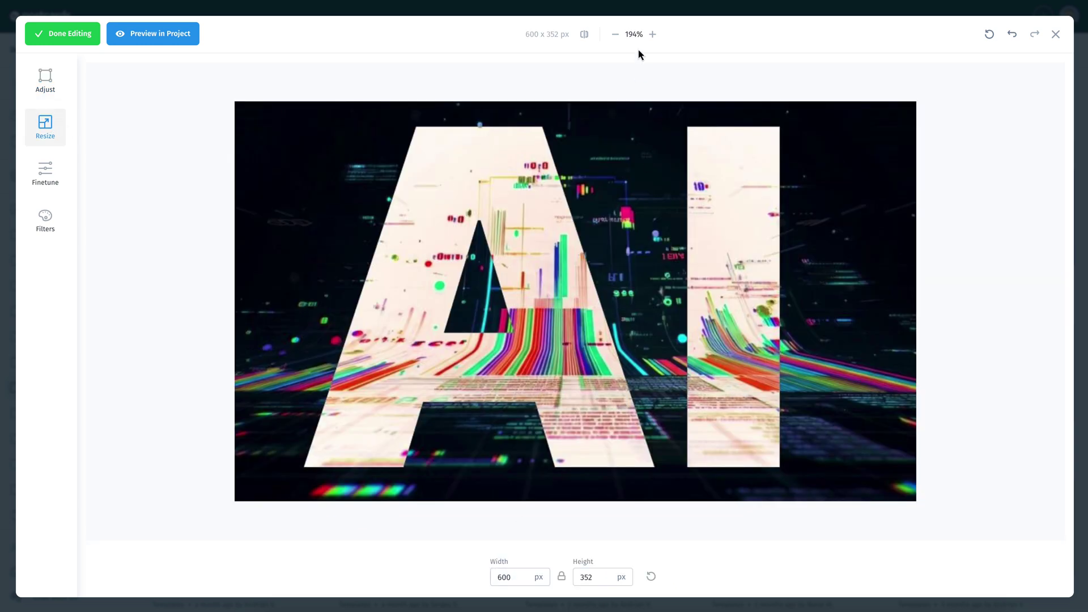
{"action": "left_click", "coordinate": [636, 35]}
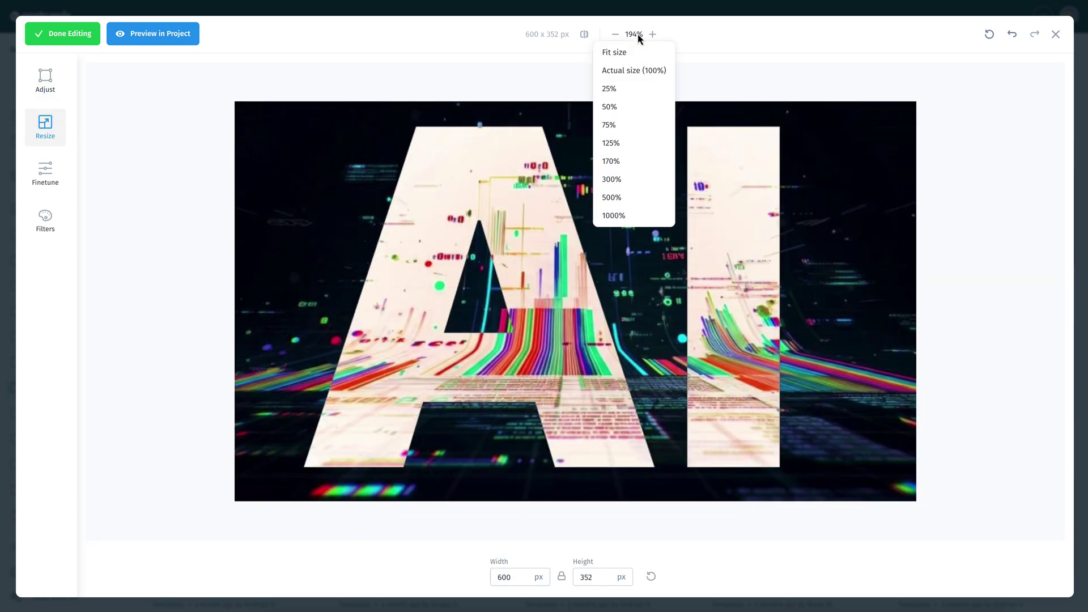
{"action": "left_click", "coordinate": [626, 74]}
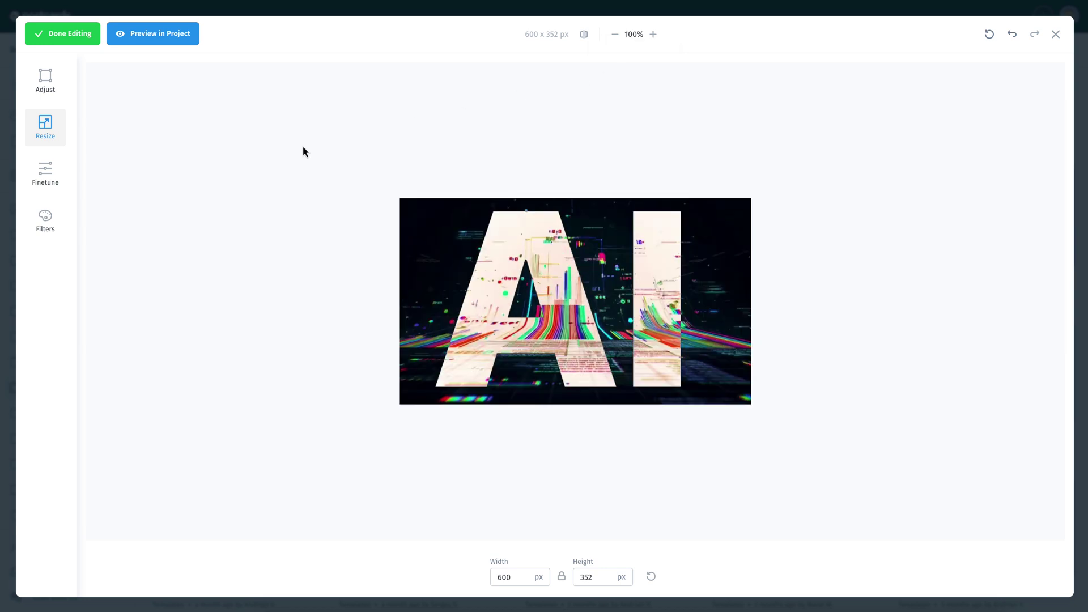
- Raise the AI image's contrast to 12 in Finetune
{"action": "left_click", "coordinate": [63, 185]}
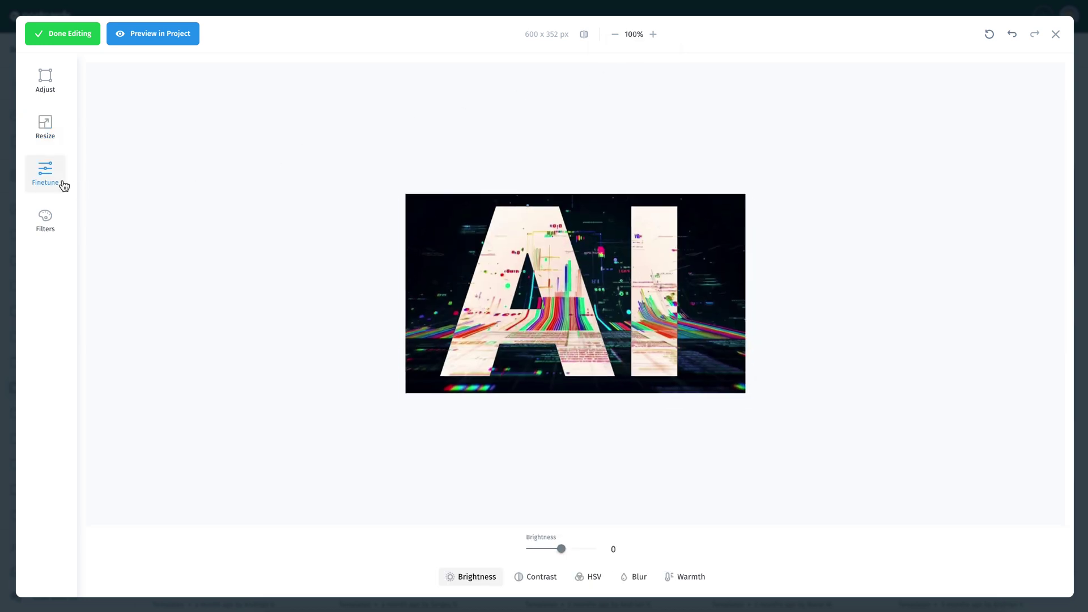
{"action": "left_click", "coordinate": [529, 578]}
{"action": "left_click_drag", "start_coordinate": [561, 549], "coordinate": [566, 553]}
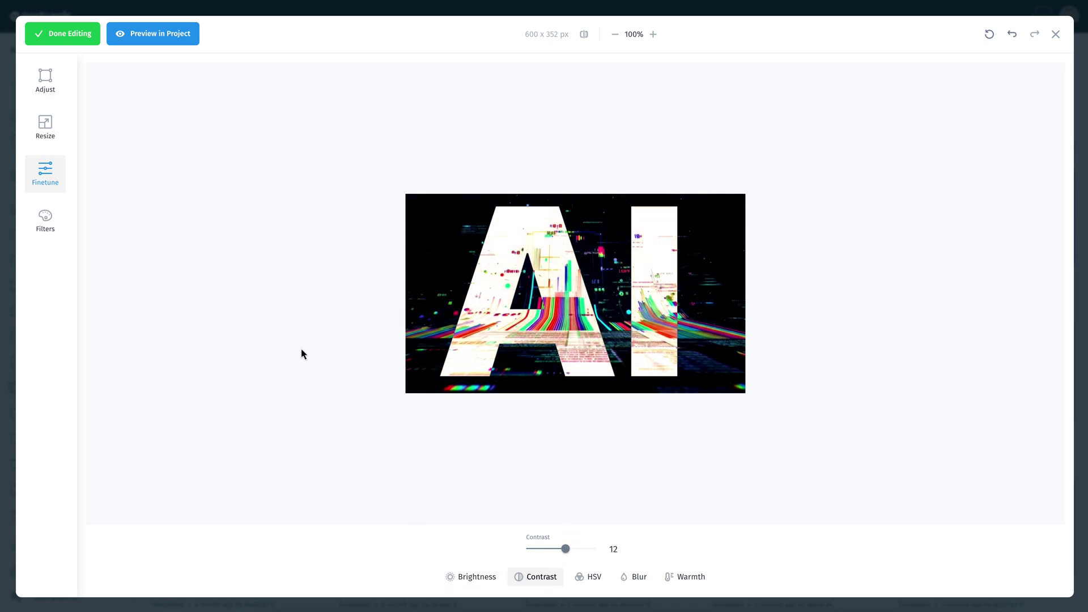
- Preview the Sepia and Lark filters, then apply the Hudson filter
{"action": "left_click", "coordinate": [45, 219]}
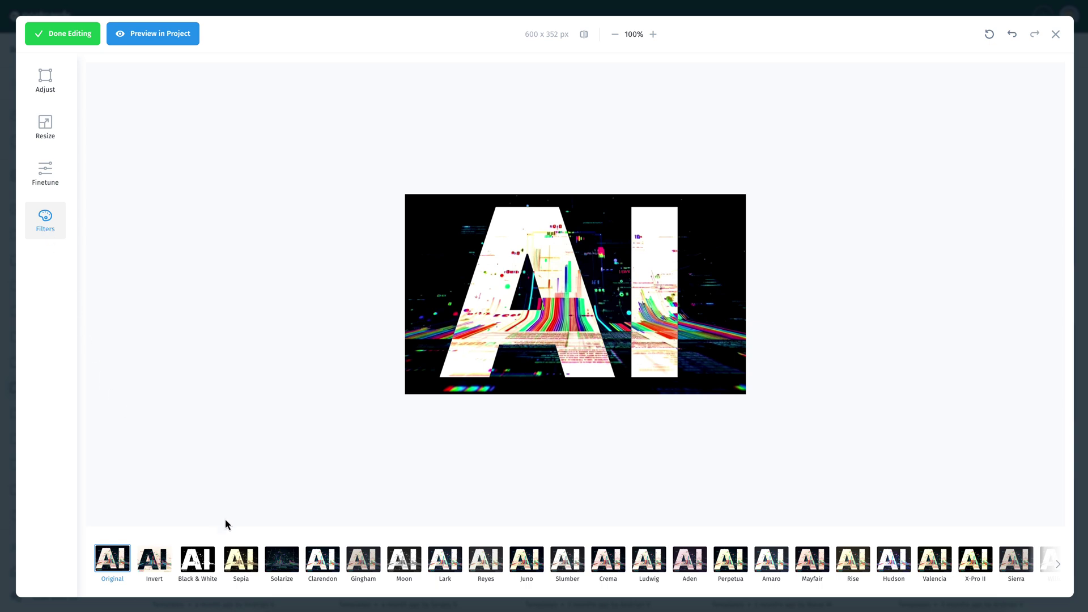
{"action": "left_click", "coordinate": [255, 567]}
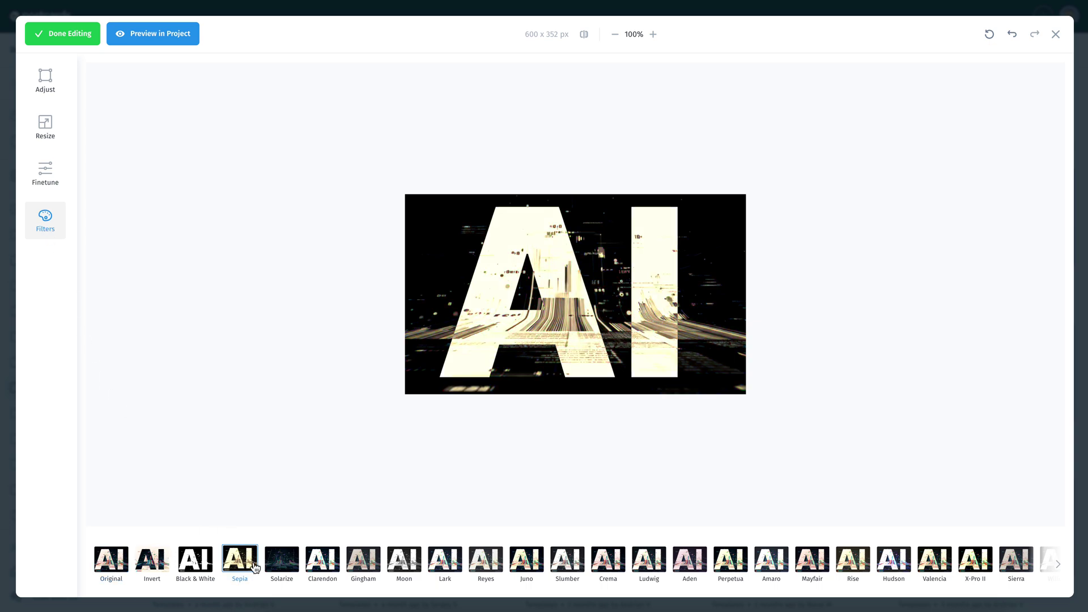
{"action": "left_click", "coordinate": [453, 569]}
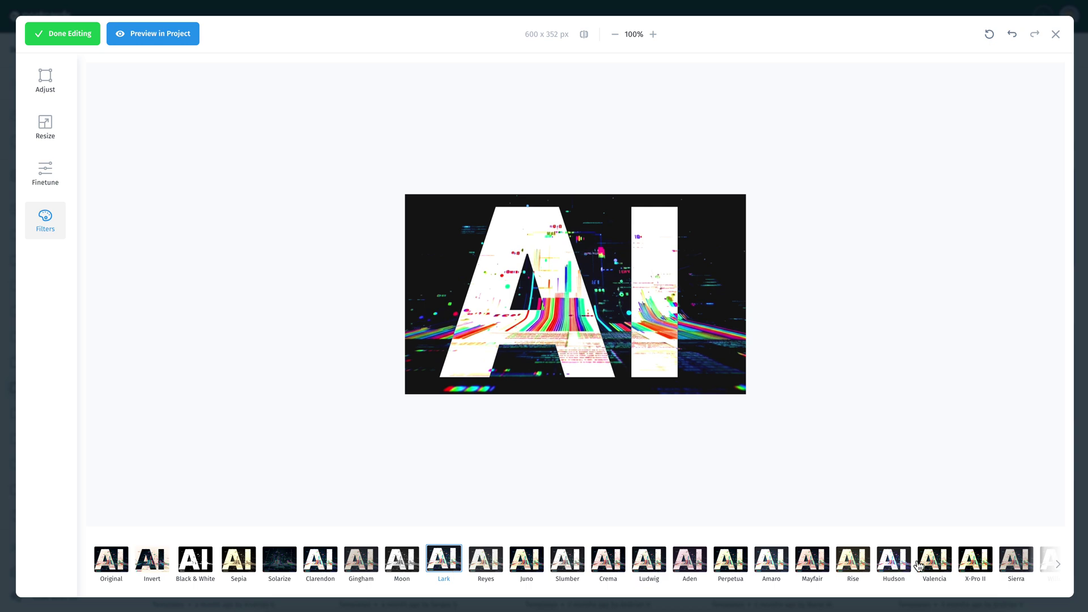
{"action": "left_click", "coordinate": [895, 566]}
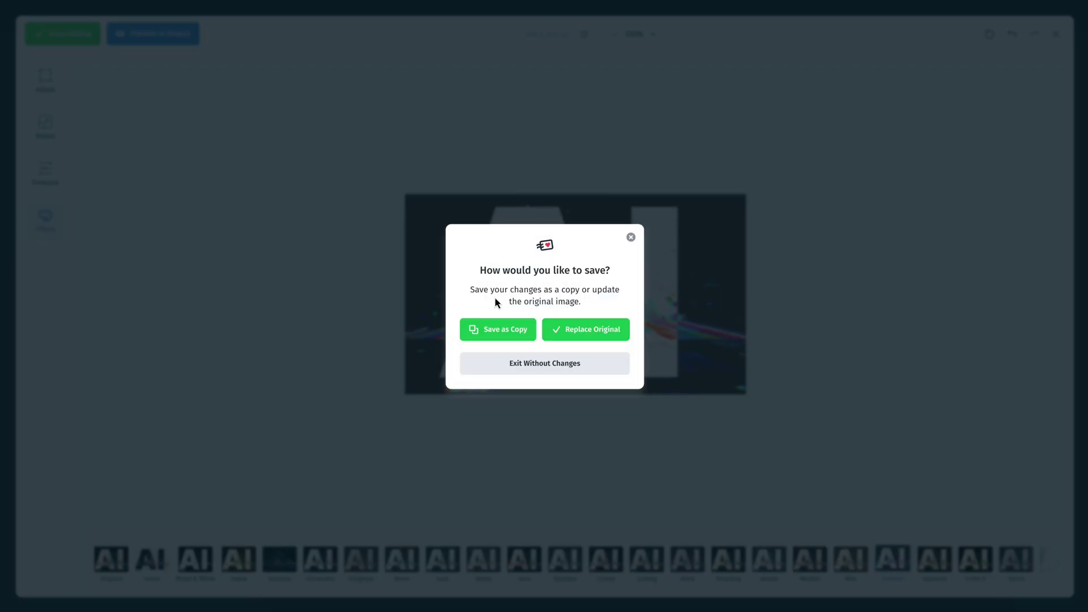
- Save the edited AI image over the original and open the Dealbox email template
{"action": "left_click", "coordinate": [569, 334]}
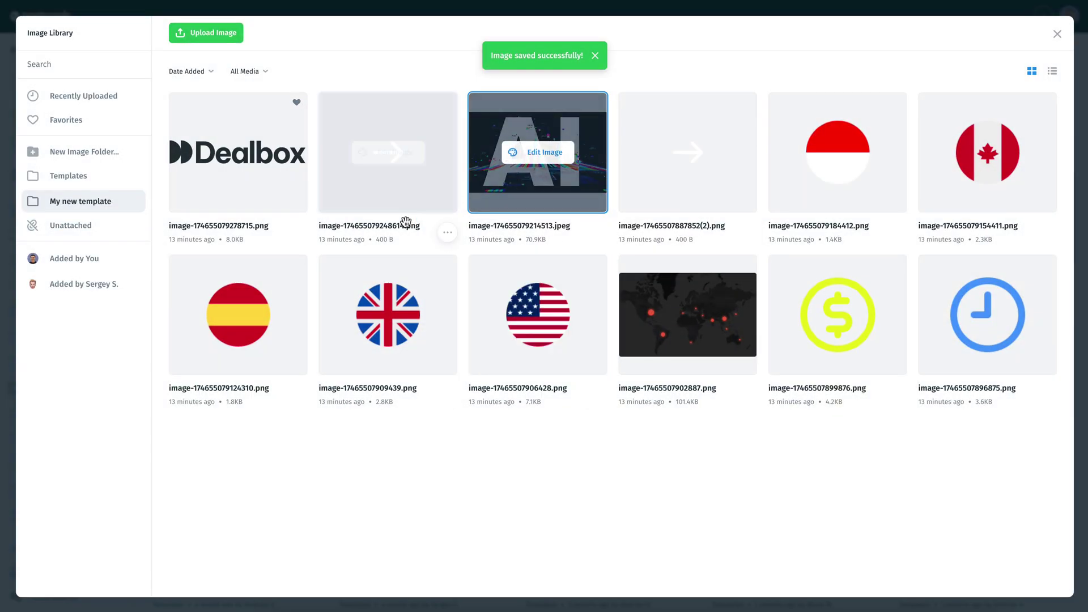
{"action": "key", "text": "Escape"}
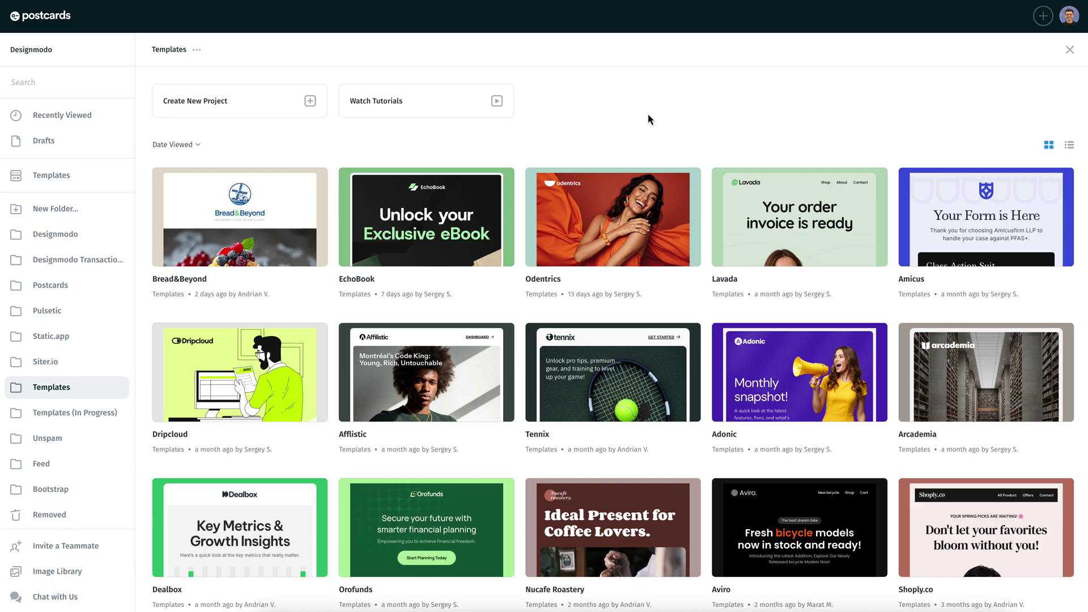
{"action": "left_click", "coordinate": [33, 115]}
{"action": "left_click", "coordinate": [185, 194]}
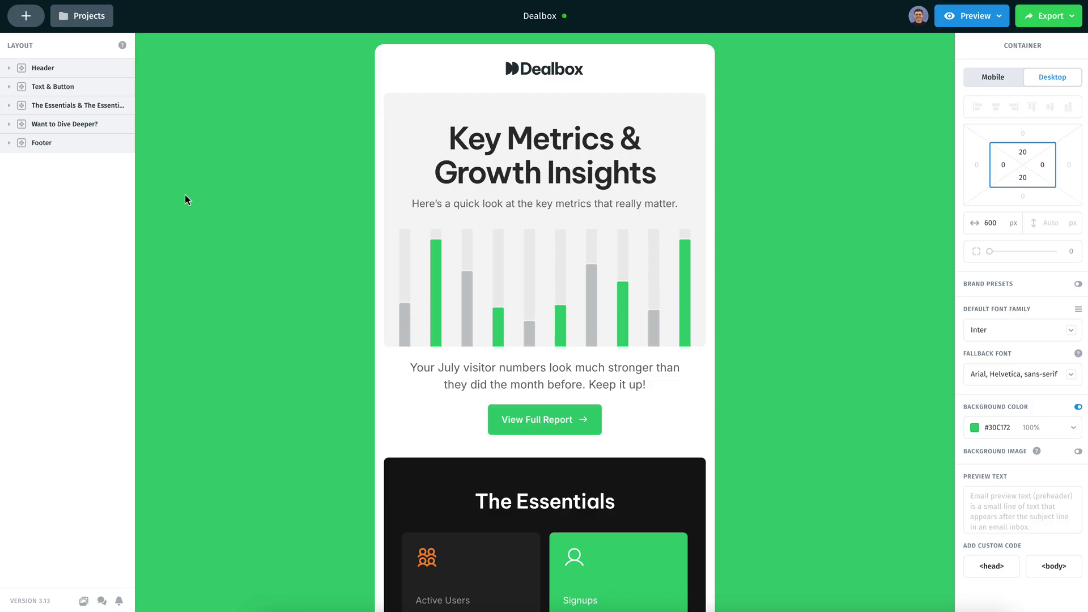
- Replace the header's bar chart image with the edited AI image
{"action": "left_click", "coordinate": [465, 230]}
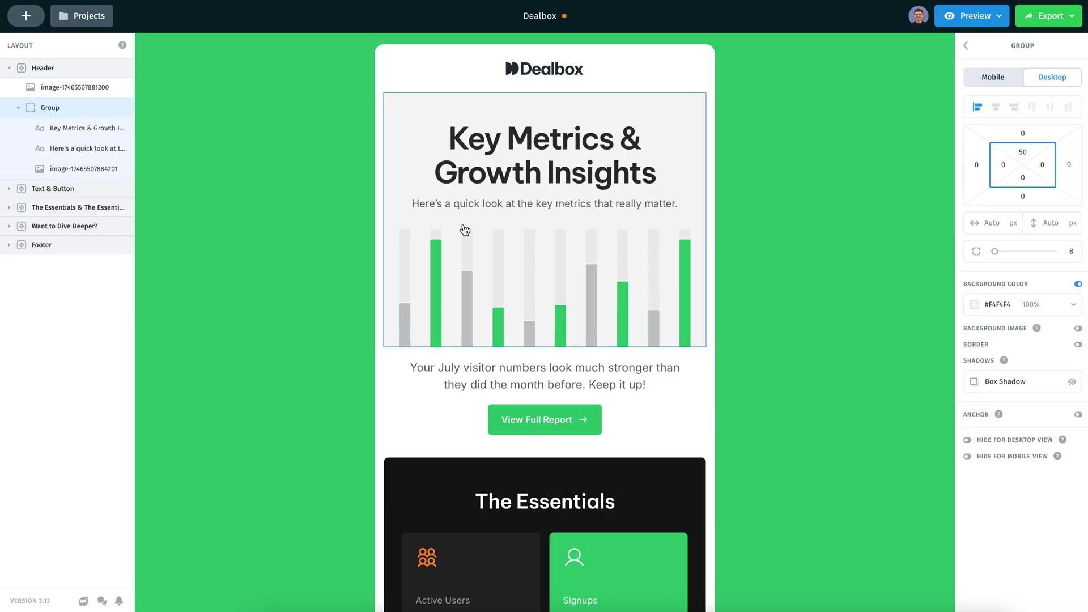
{"action": "left_click", "coordinate": [101, 168]}
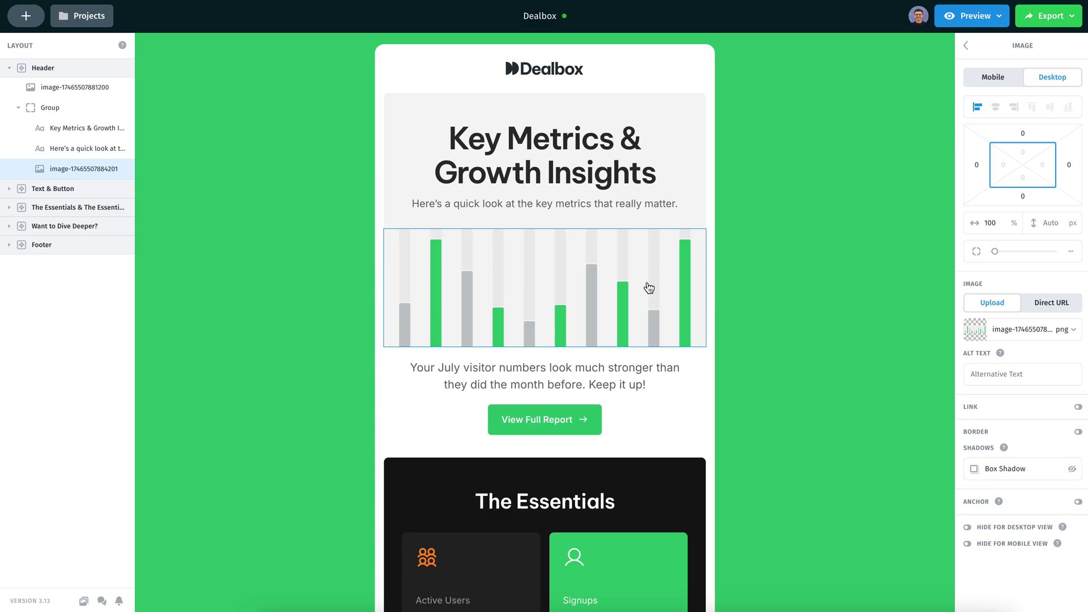
{"action": "left_click", "coordinate": [1006, 332]}
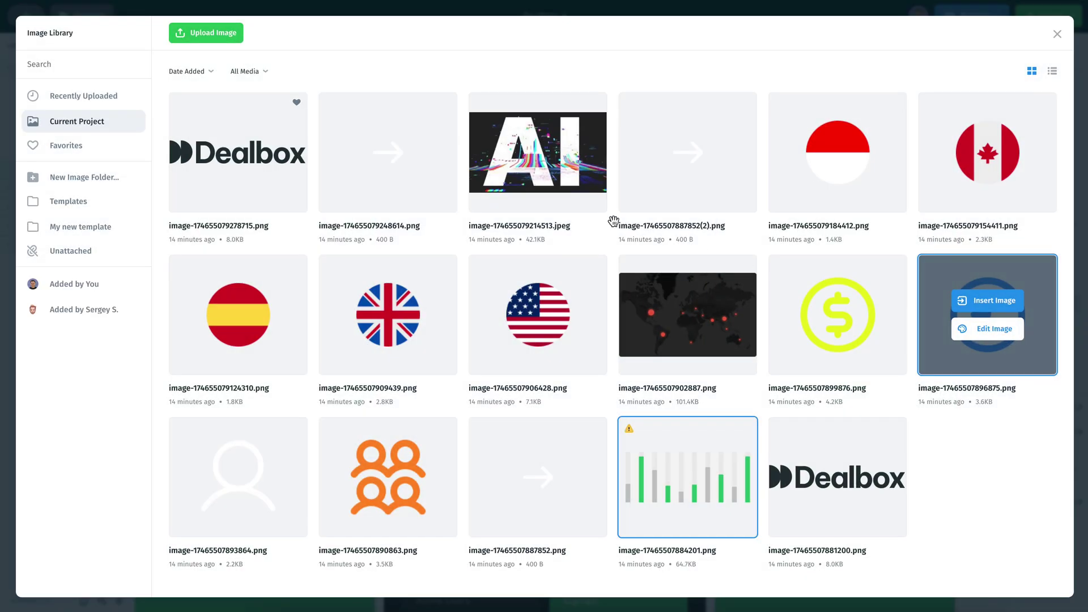
{"action": "left_click", "coordinate": [550, 139]}
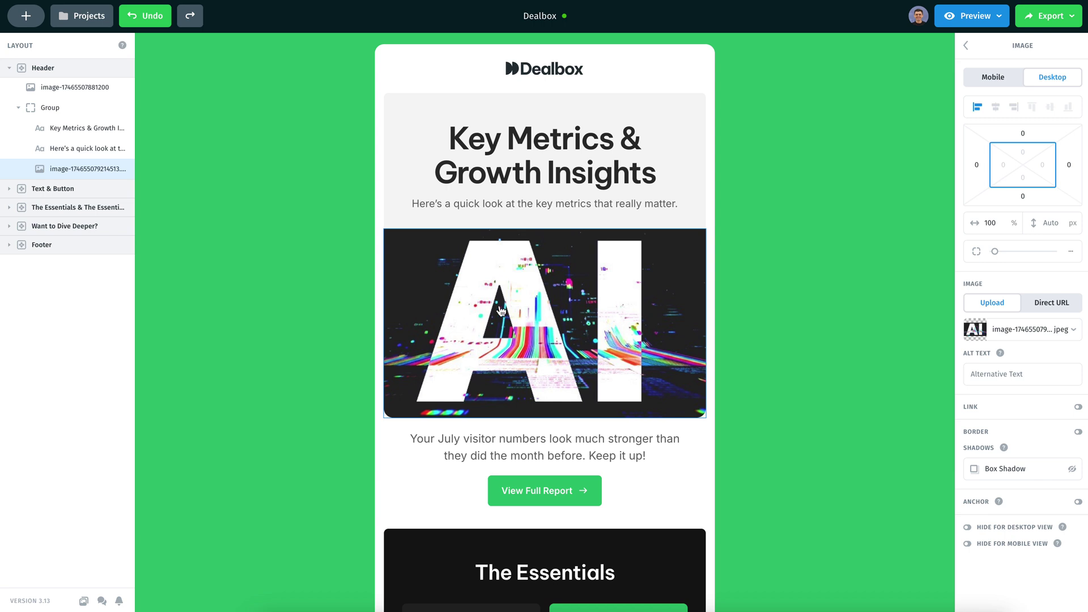
{"action": "left_click", "coordinate": [325, 191]}
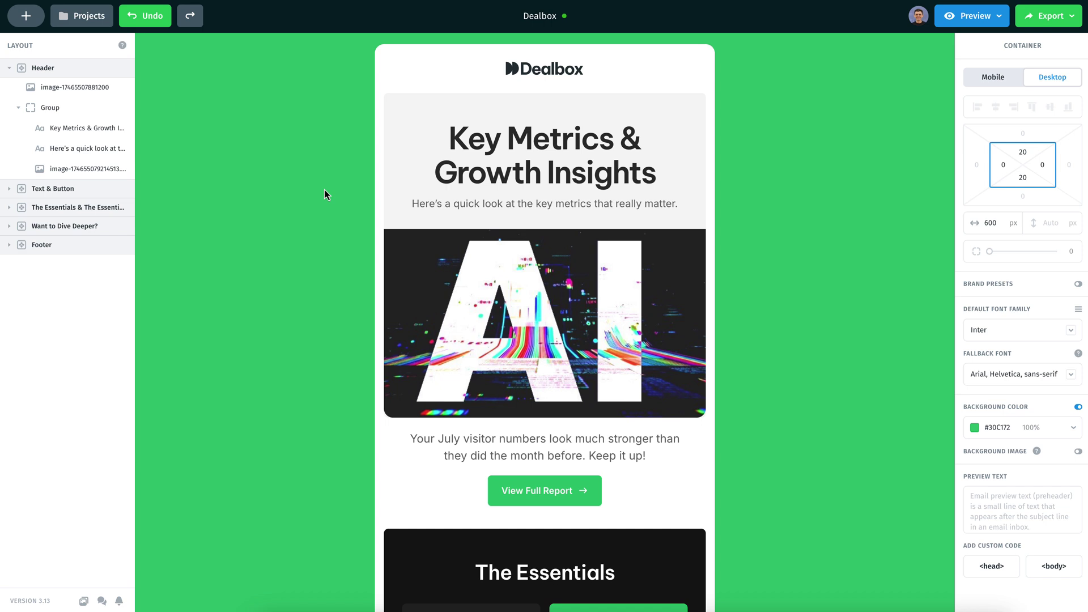